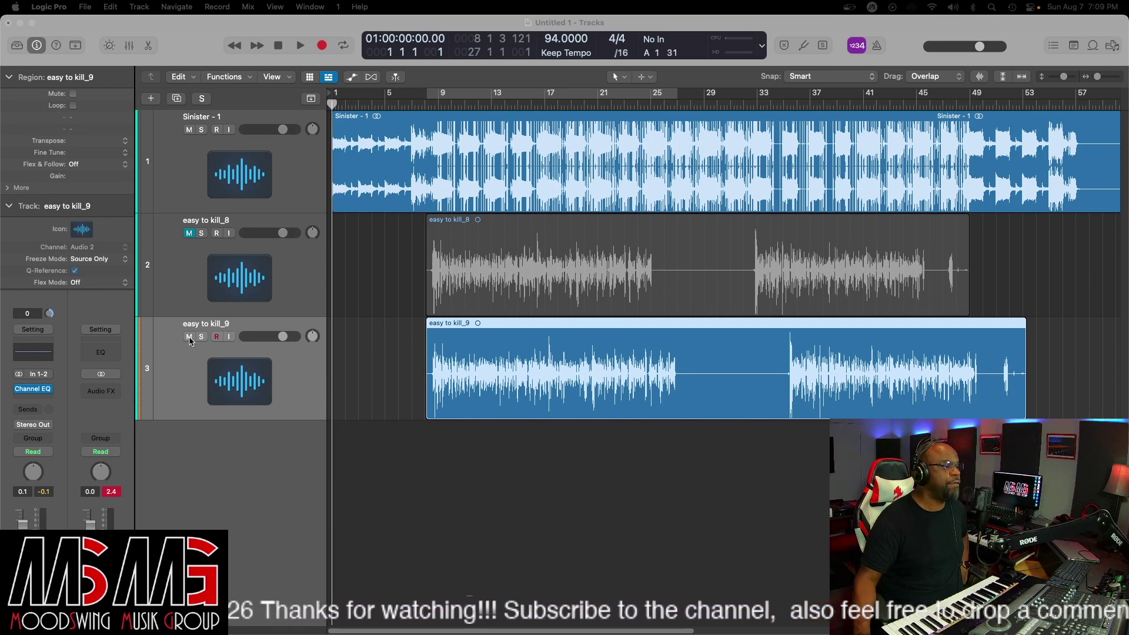
Mute the easy to kill_9 vocal and play the song to hear the rest
click(189, 336)
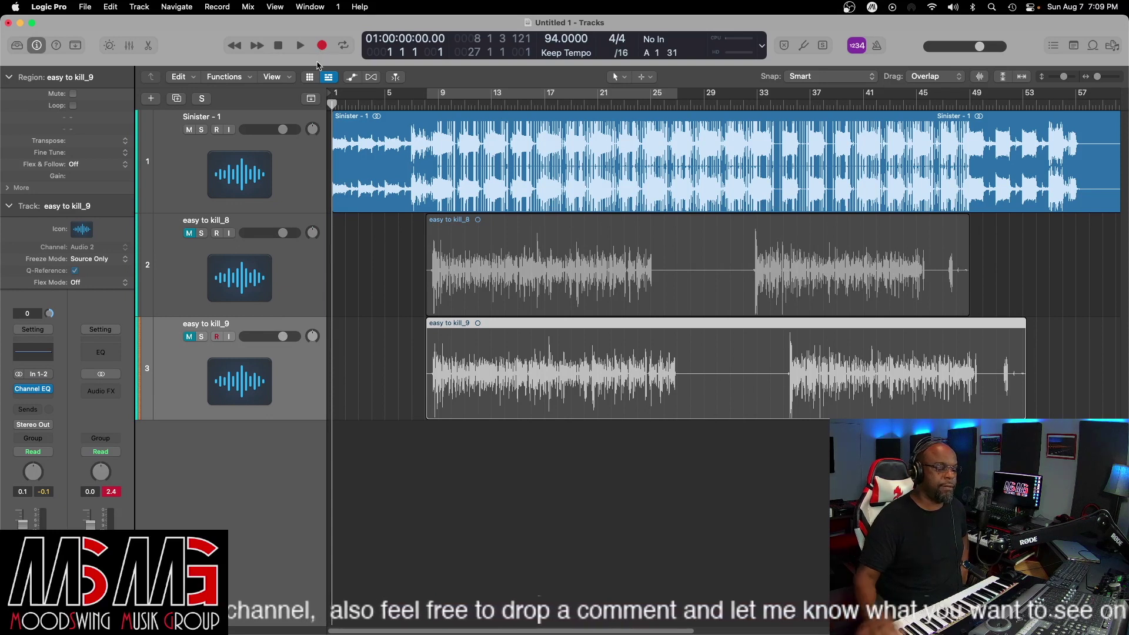
key(space)
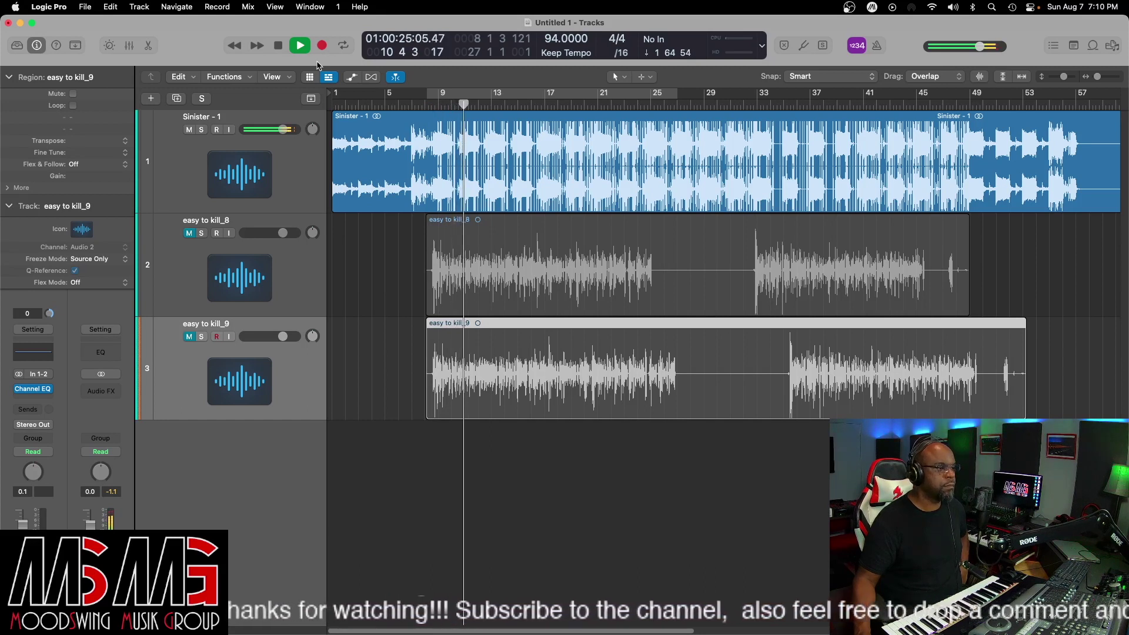
click(278, 47)
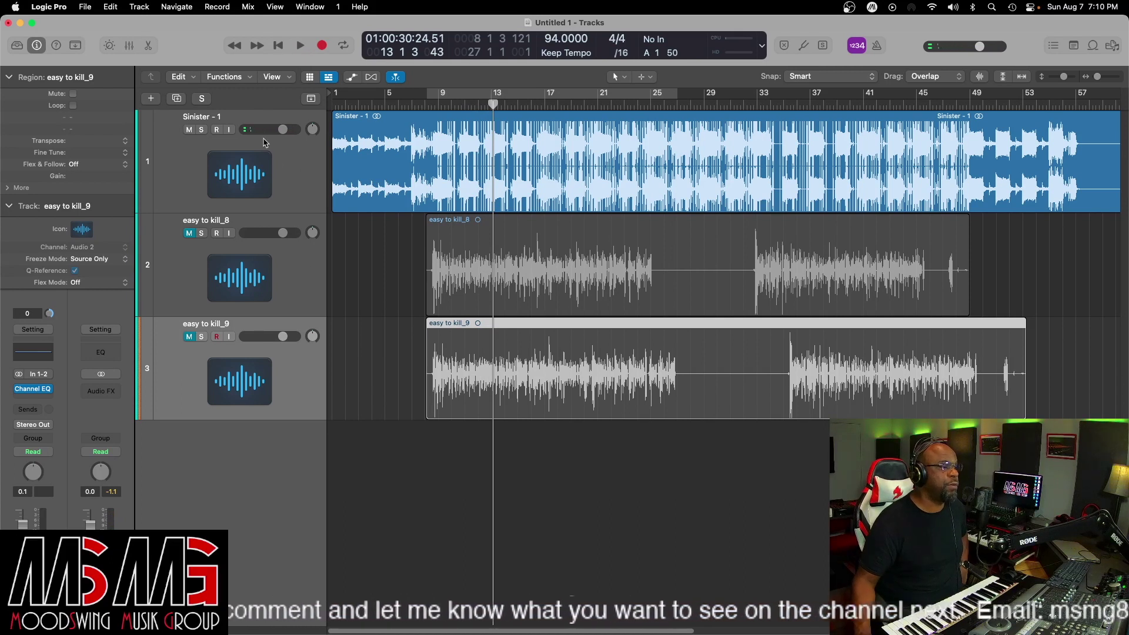
Mute the Sinister beat, unmute easy to kill_9, and play the vocal alone from bar 9
click(189, 130)
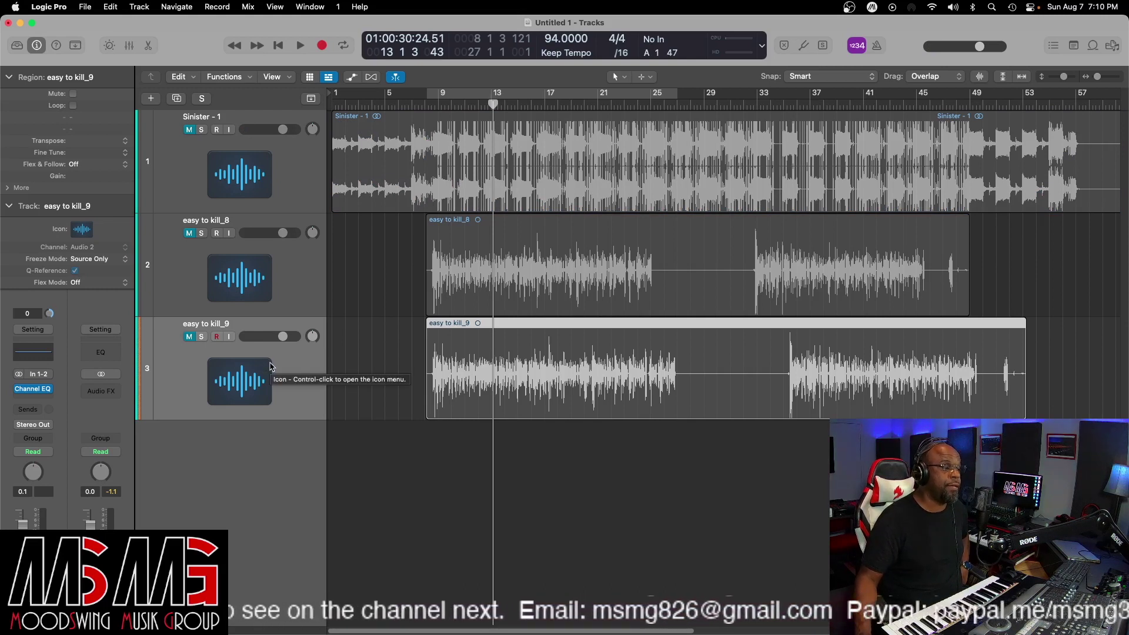
click(194, 347)
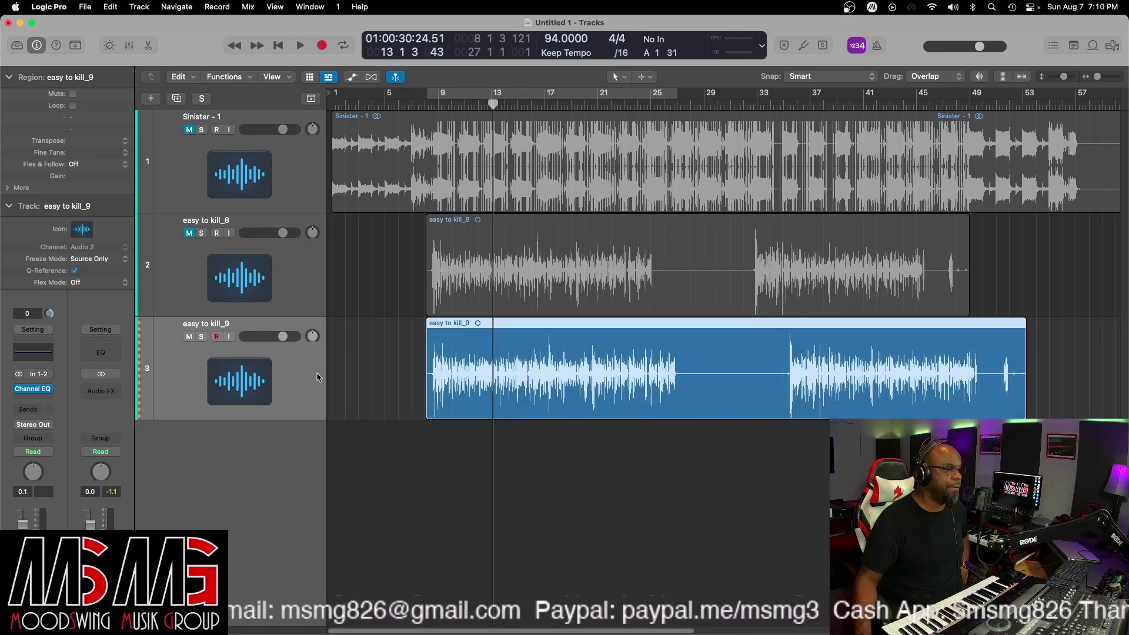
click(438, 101)
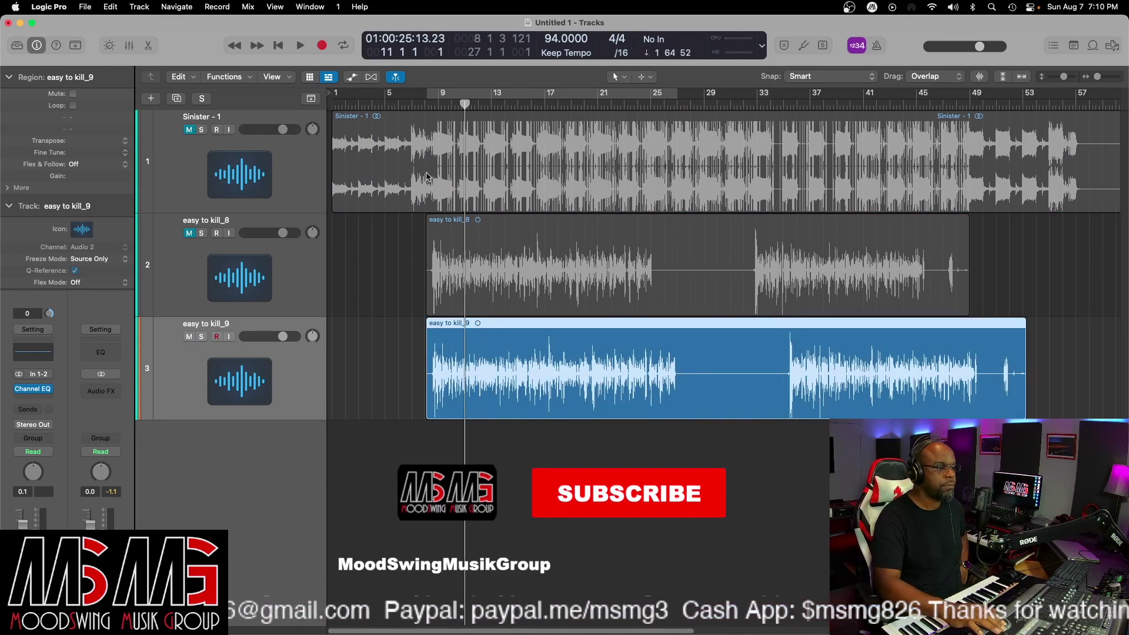
key(space)
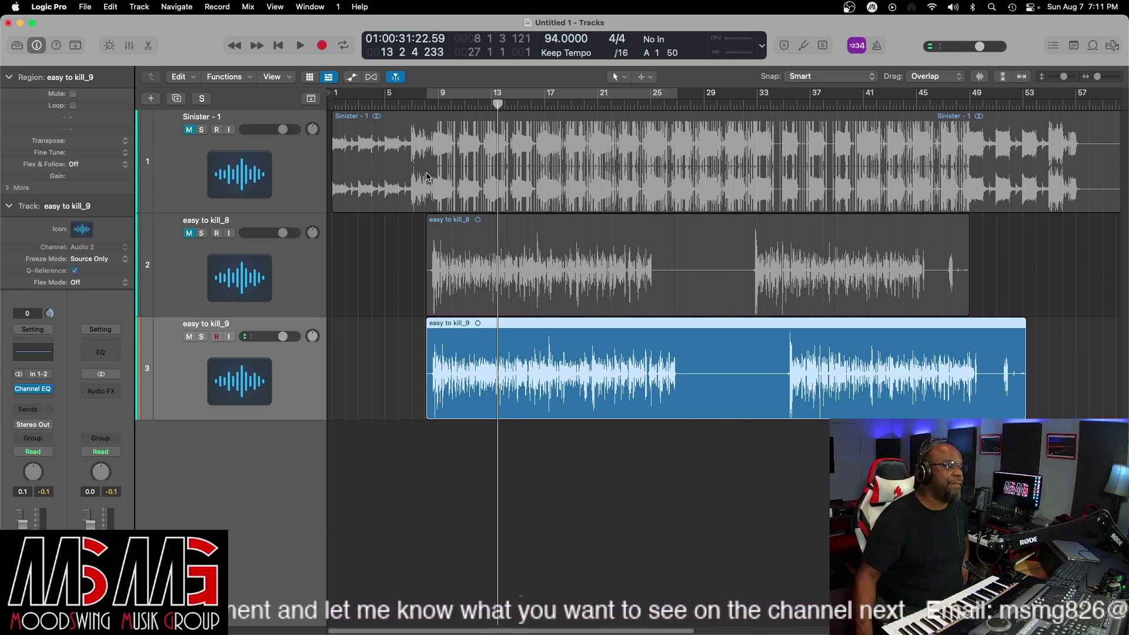
key(comma)
key(comma)
key(comma)
key(comma)
key(comma)
key(comma)
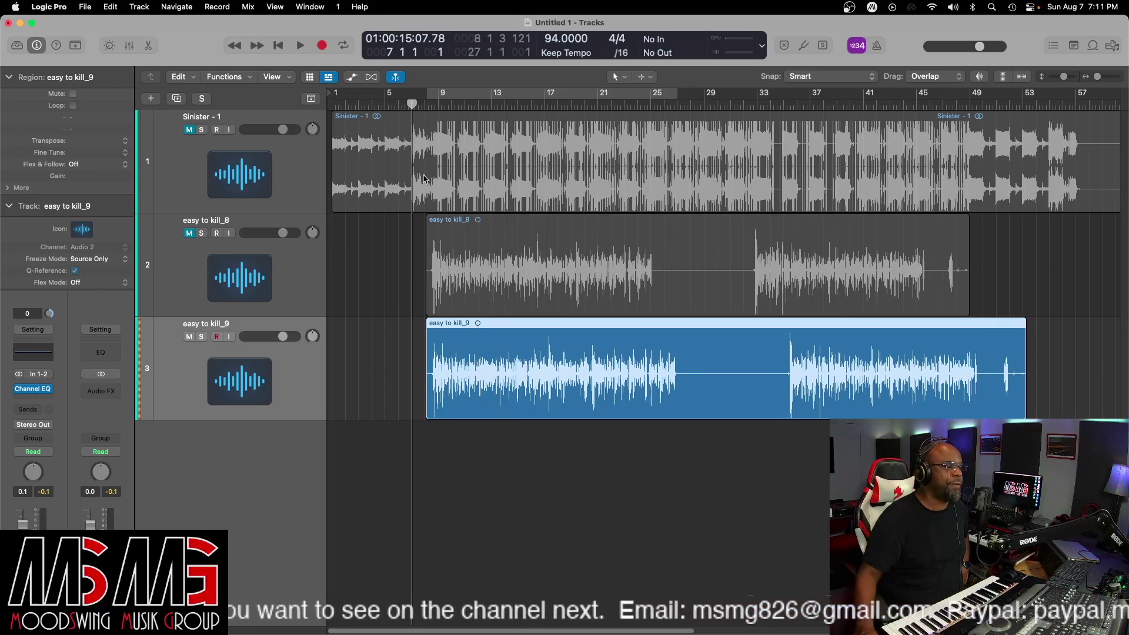
Unmute Sinister, play it with the vocal, then lower the project tempo to 85 BPM
click(188, 130)
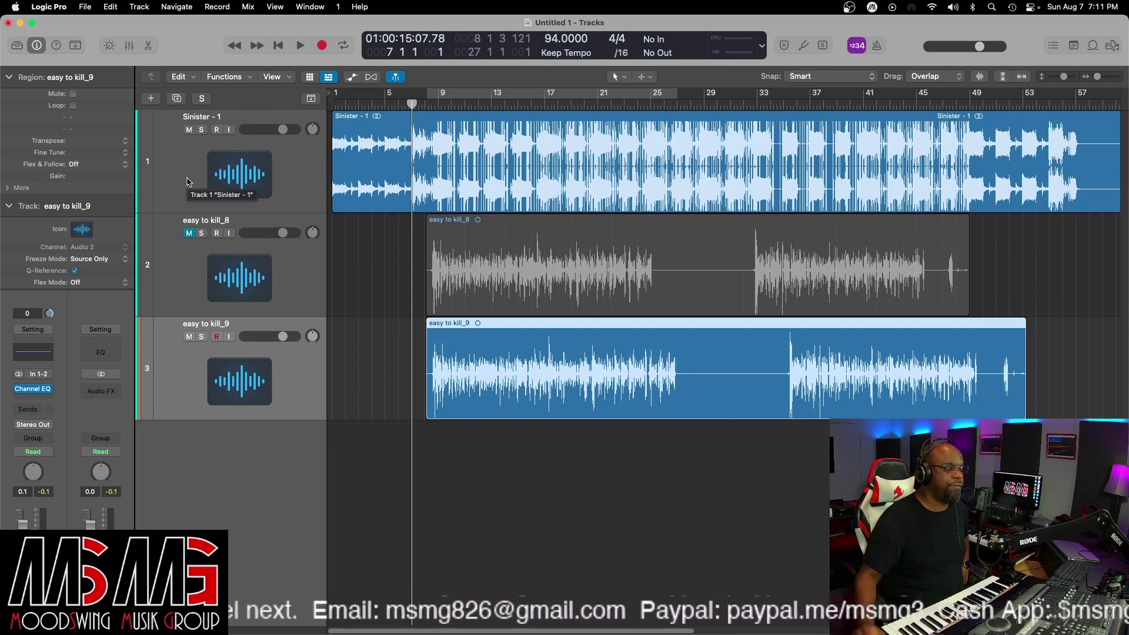
key(space)
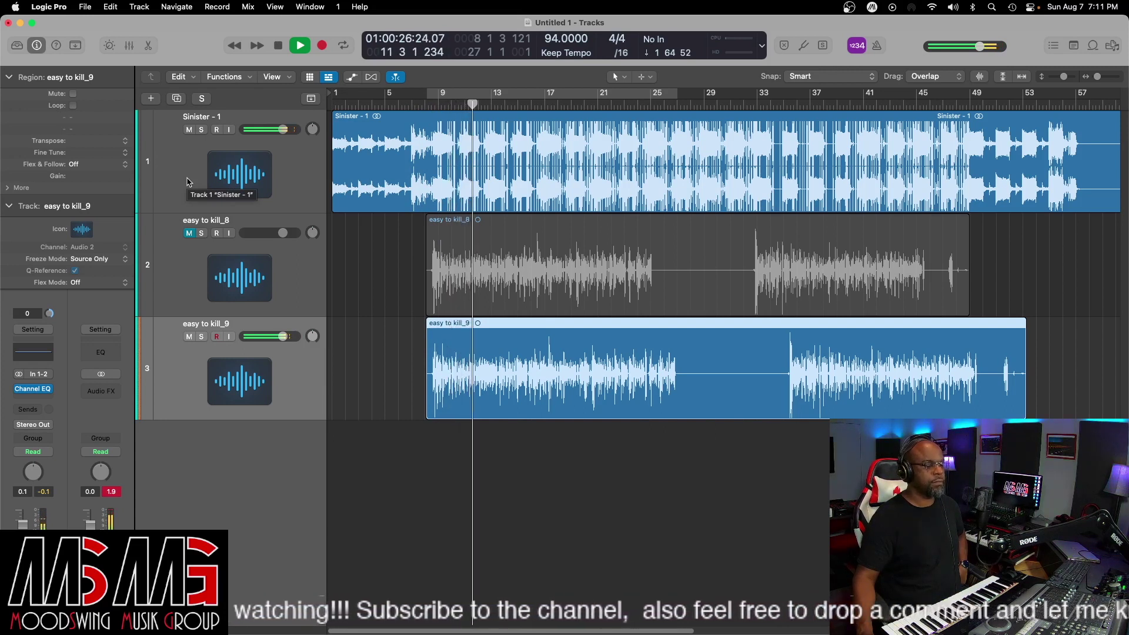
key(space)
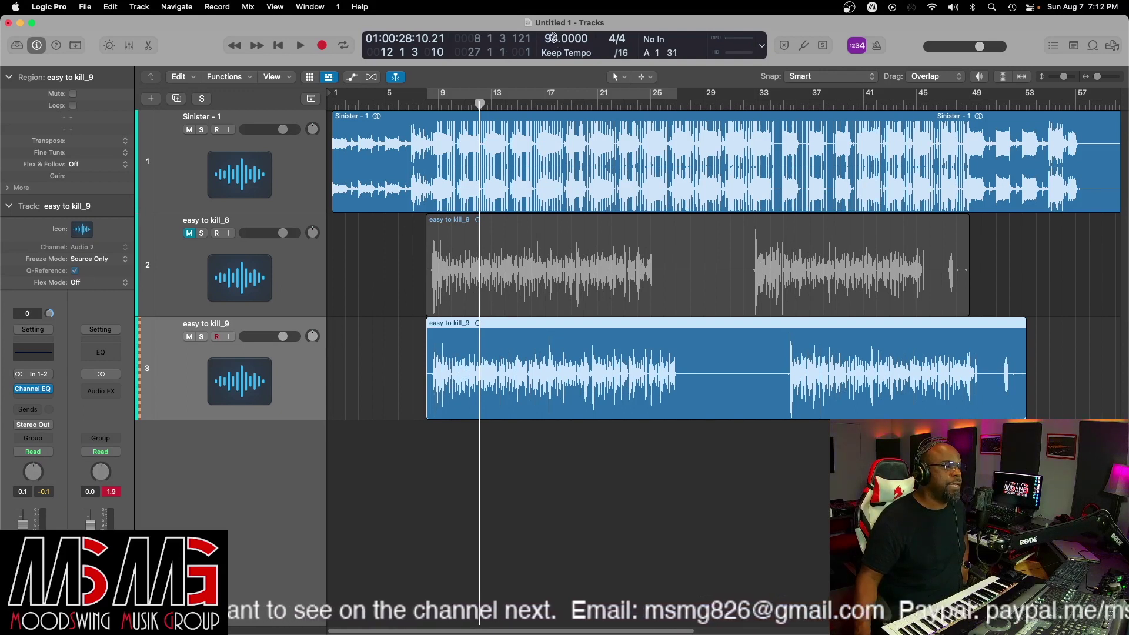
drag(553, 38, 552, 83)
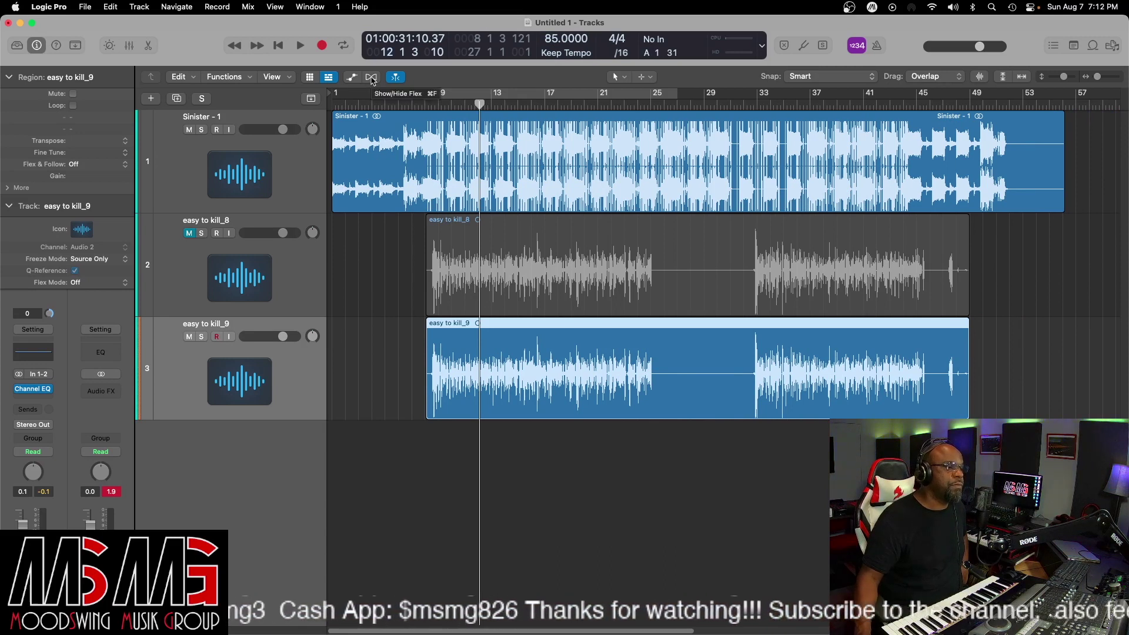
Show the flex mode controls on every track header
click(371, 77)
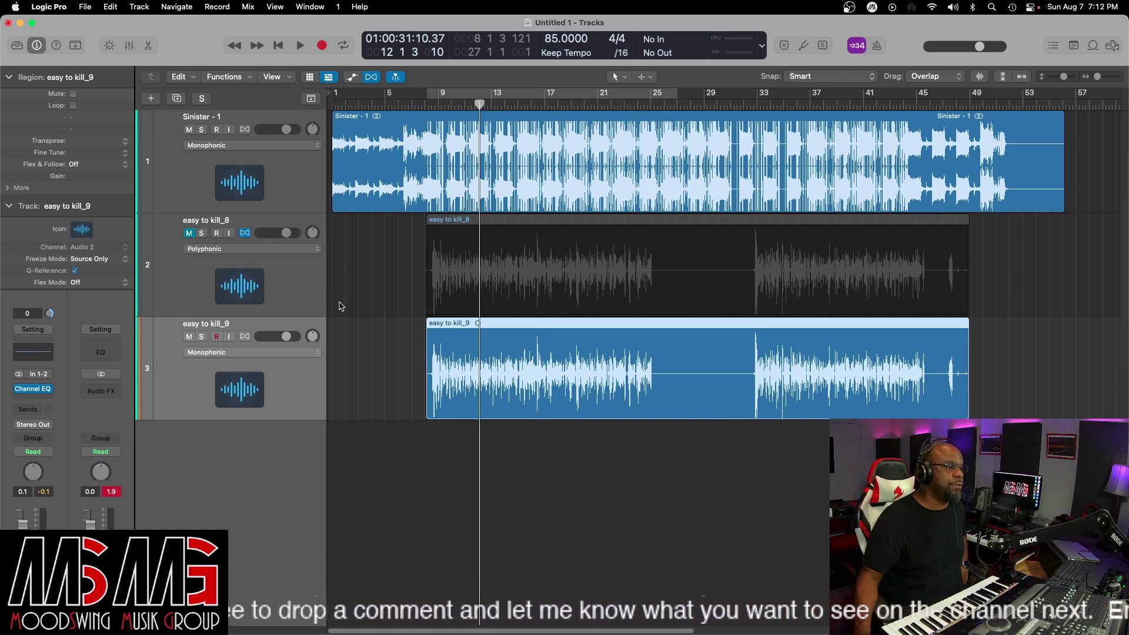
Set easy to kill_9 to Flex Time Polyphonic, then hide the flex controls
click(317, 355)
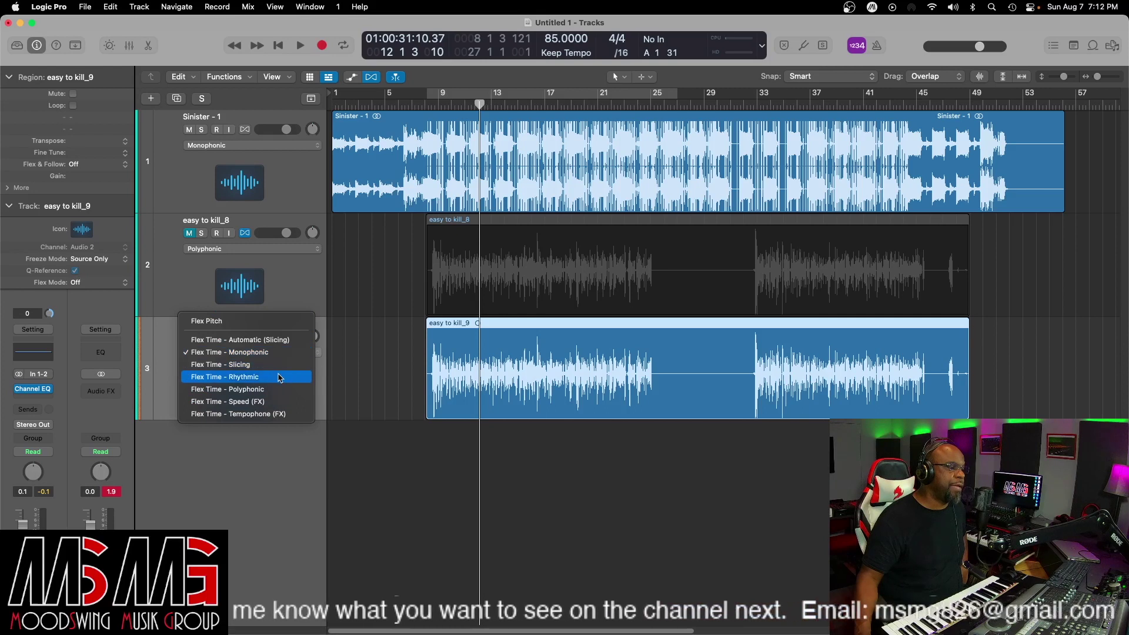
click(267, 389)
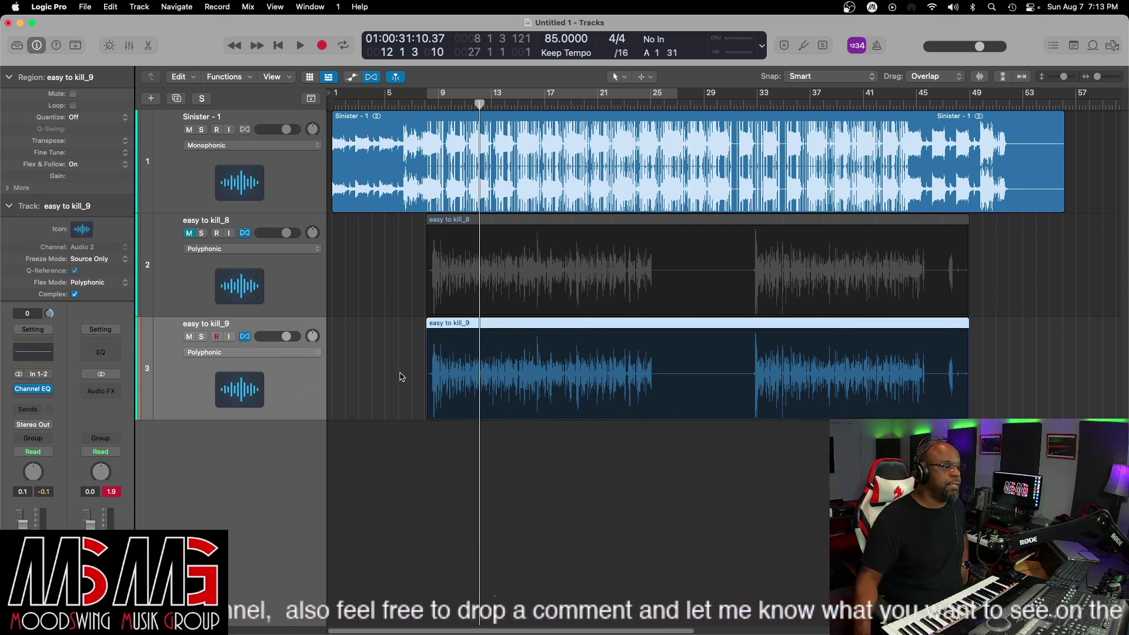
click(371, 77)
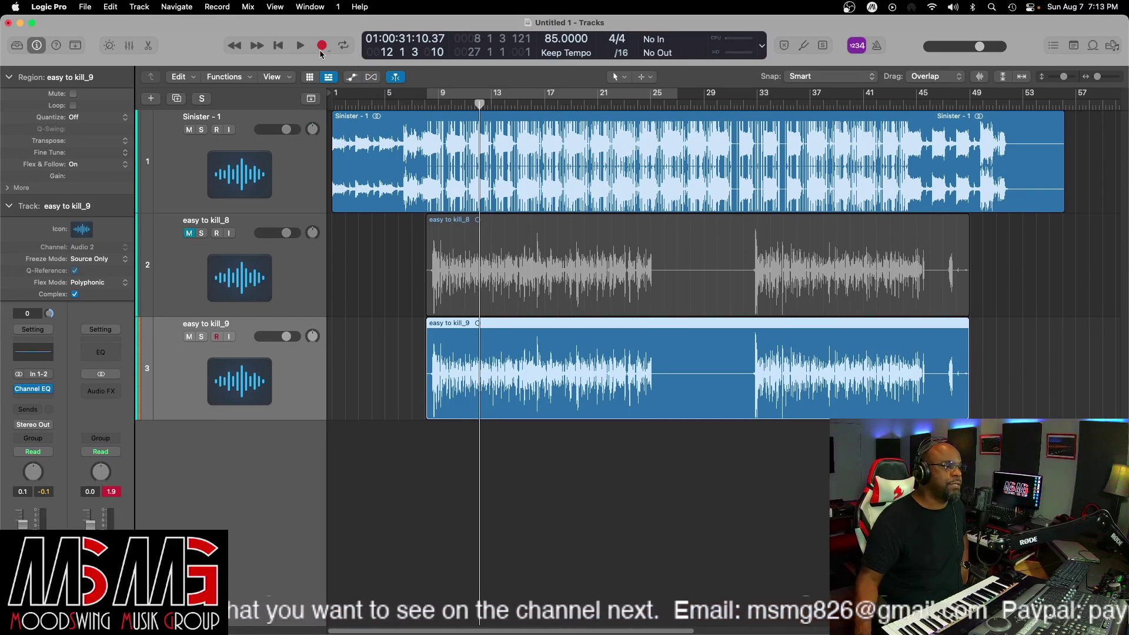
Play the song from about bar 6 at 85 BPM, then raise the tempo to 94 BPM
key(comma)
key(comma)
key(comma)
key(comma)
key(comma)
key(comma)
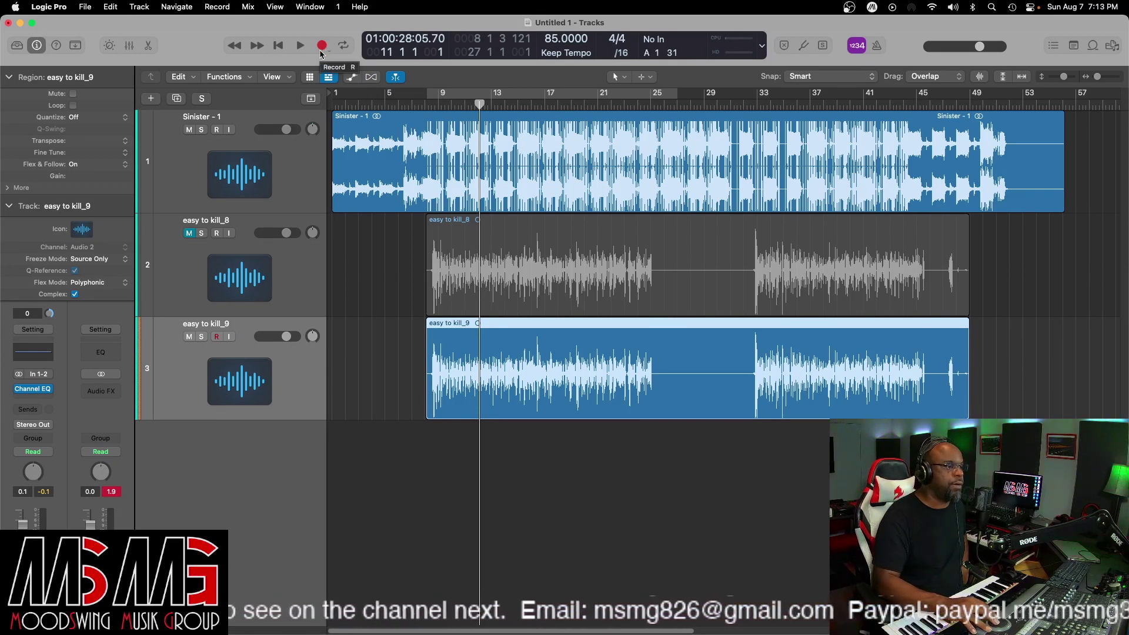
key(space)
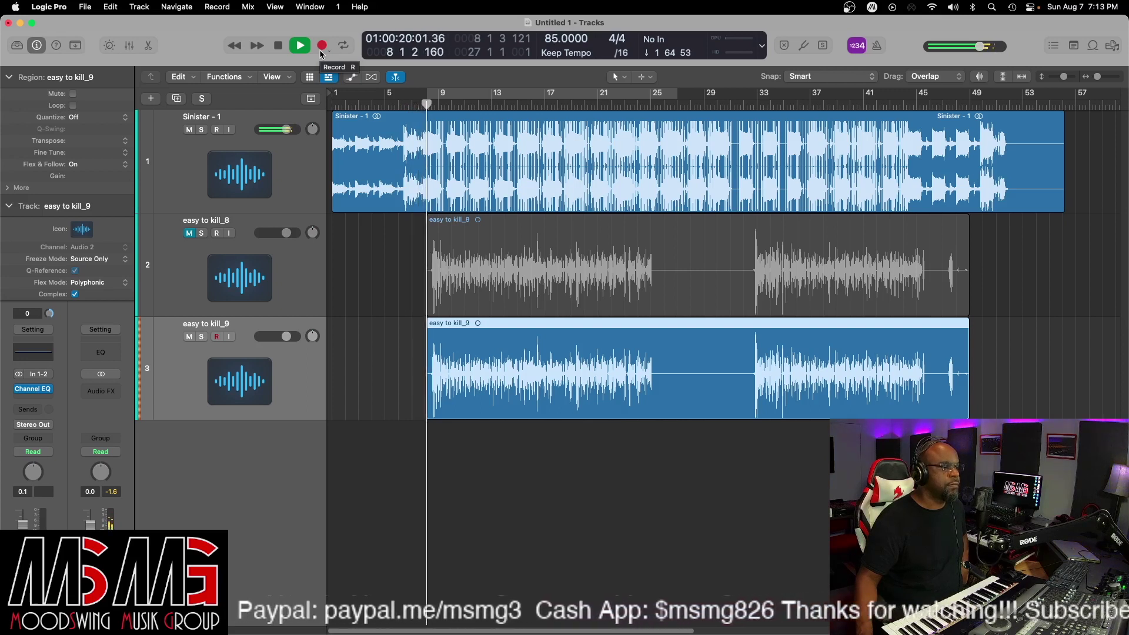
key(space)
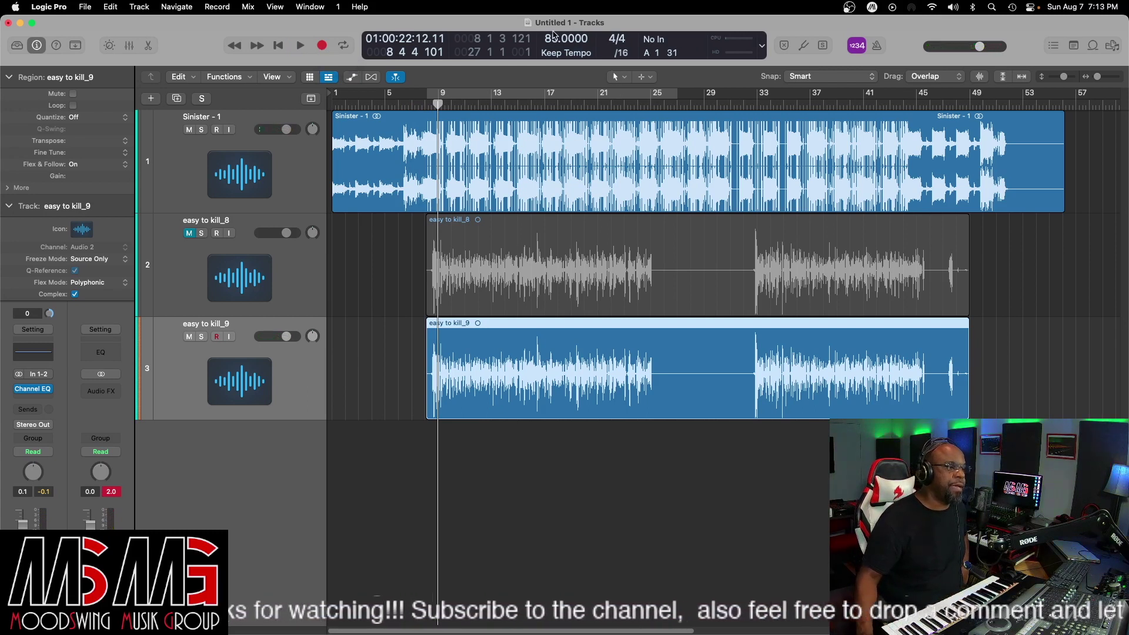
drag(565, 38, 566, 22)
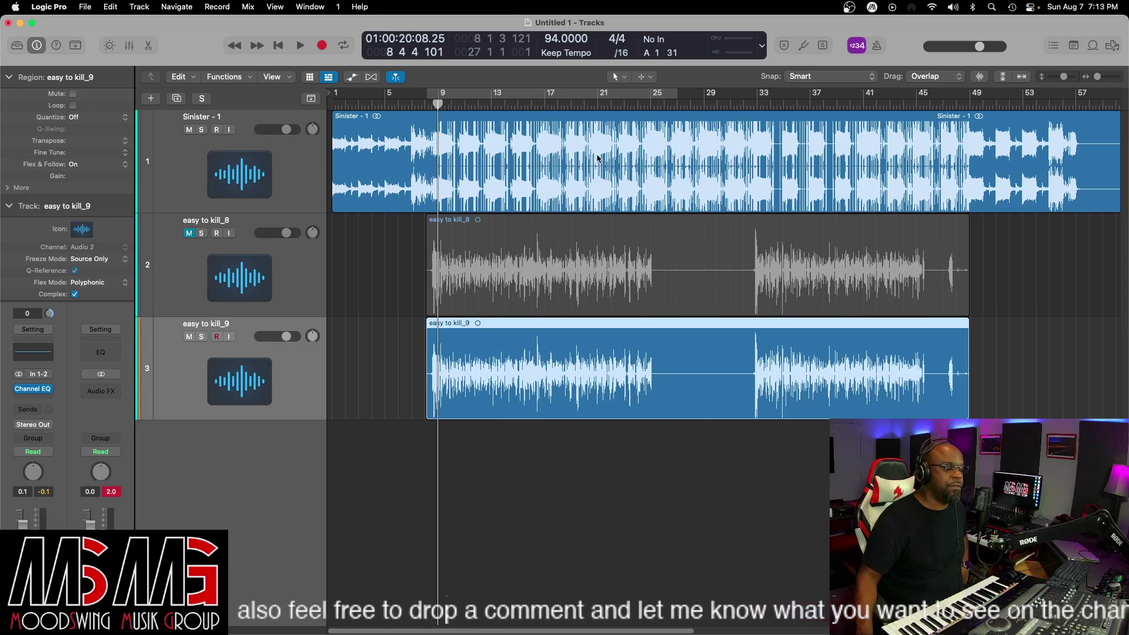
Play the song from bar 7 at 94 BPM, then mute the easy to kill_9 vocal
key(comma)
key(comma)
key(comma)
key(period)
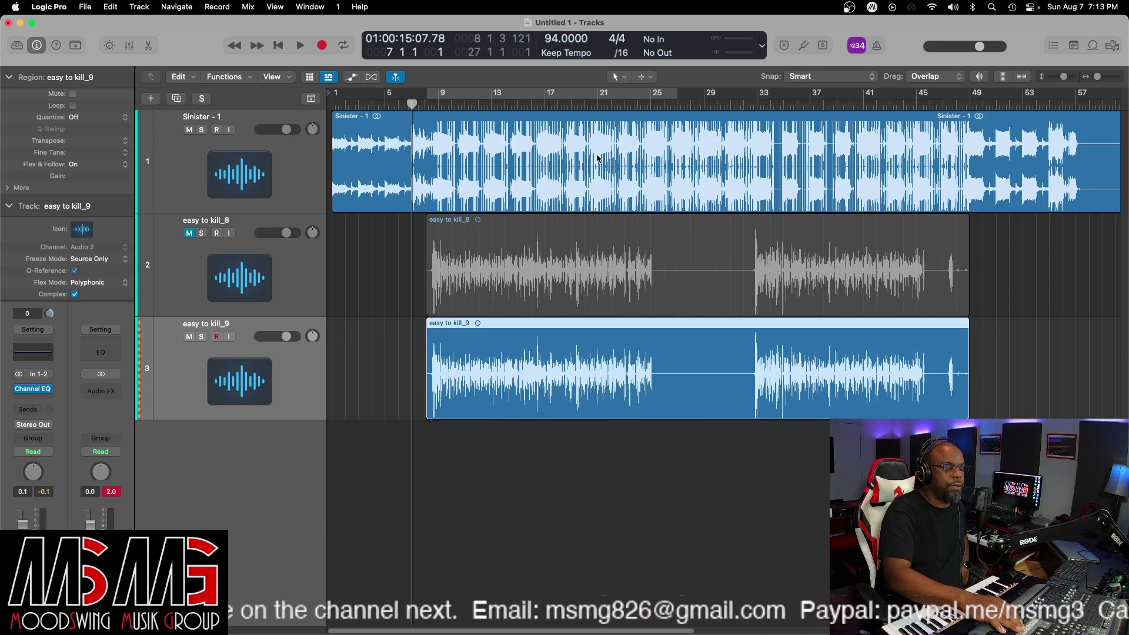
key(space)
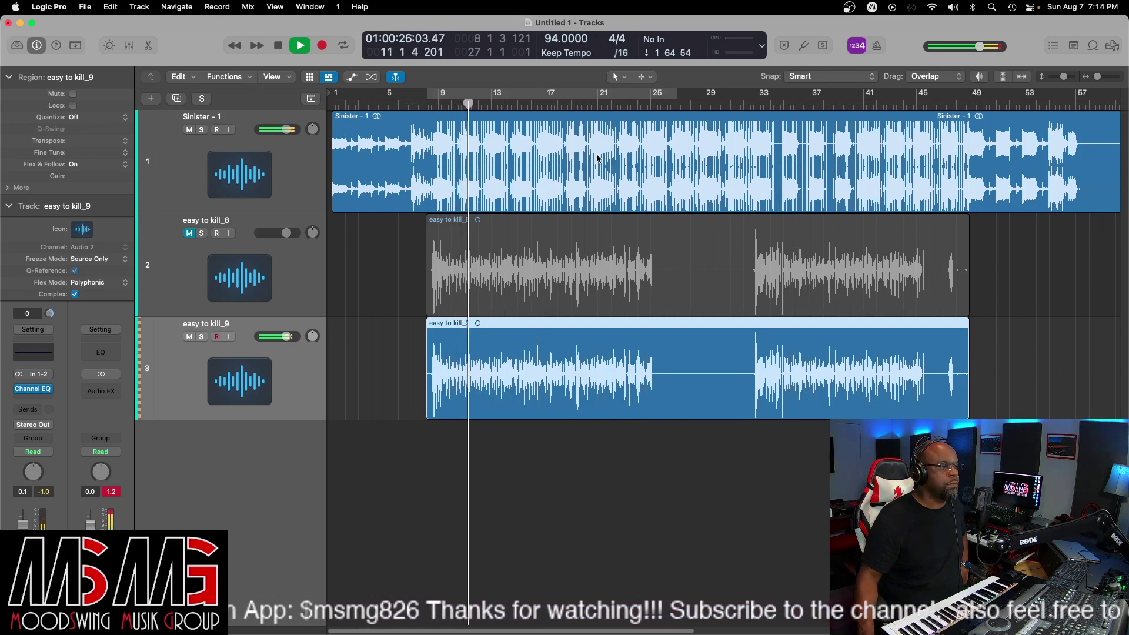
click(278, 47)
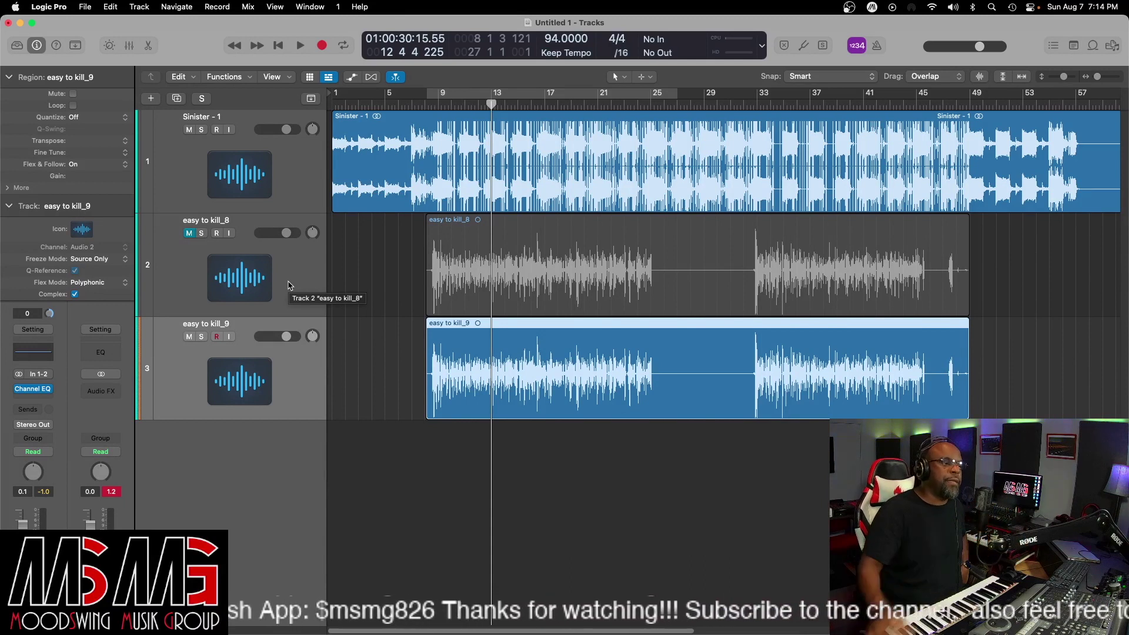
click(189, 338)
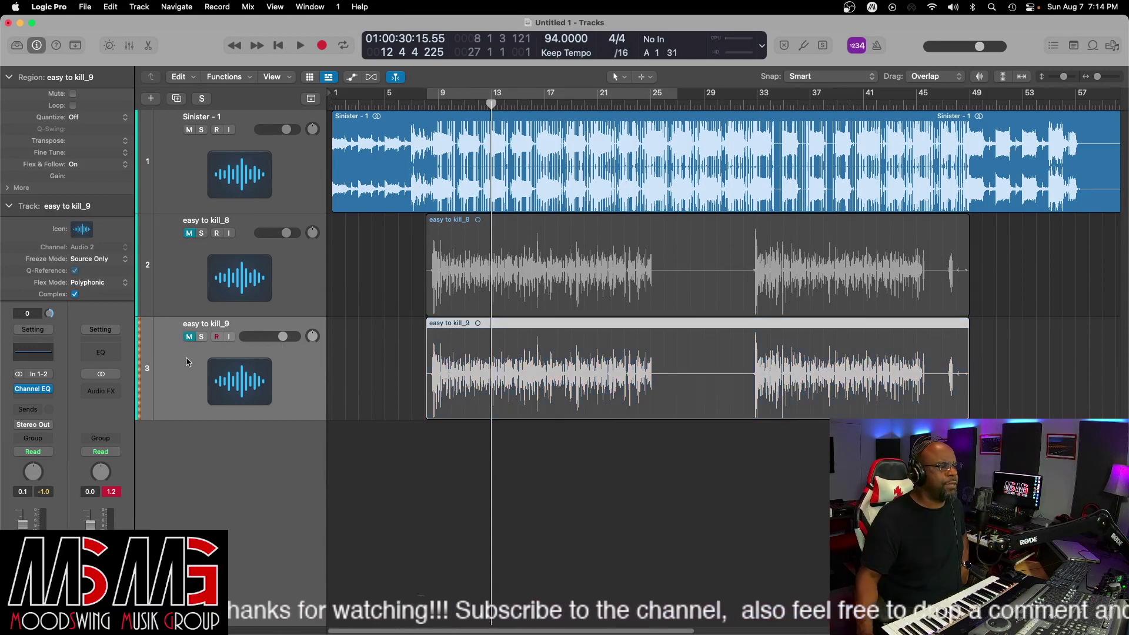
Unmute easy to kill_8, toggle its solo on and off, and return the playhead to the start
click(200, 236)
click(201, 234)
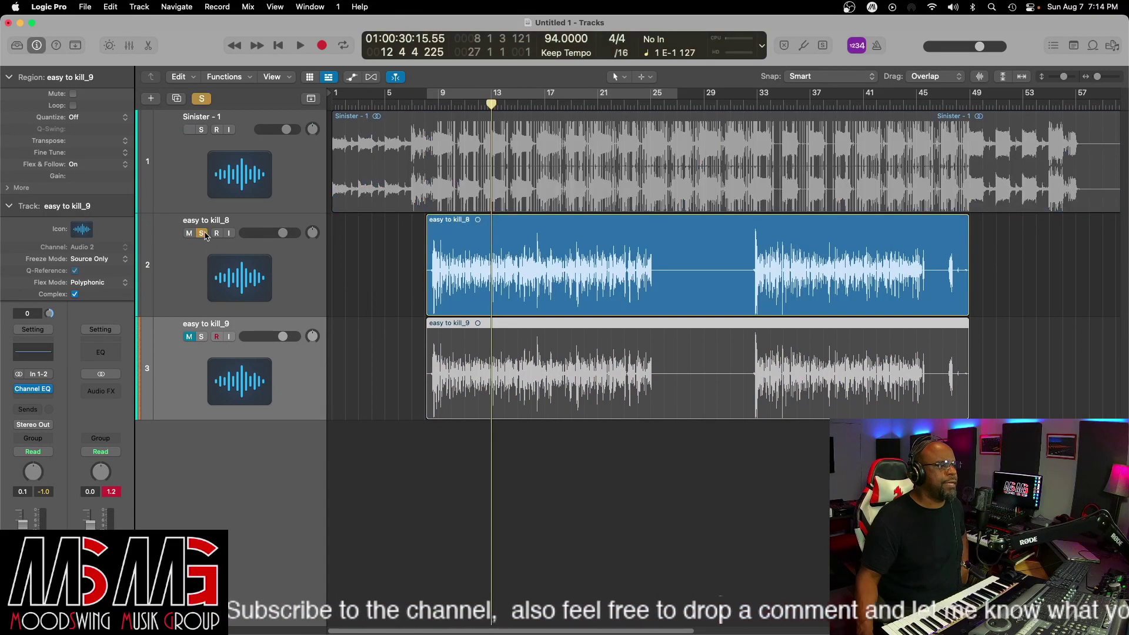
click(201, 234)
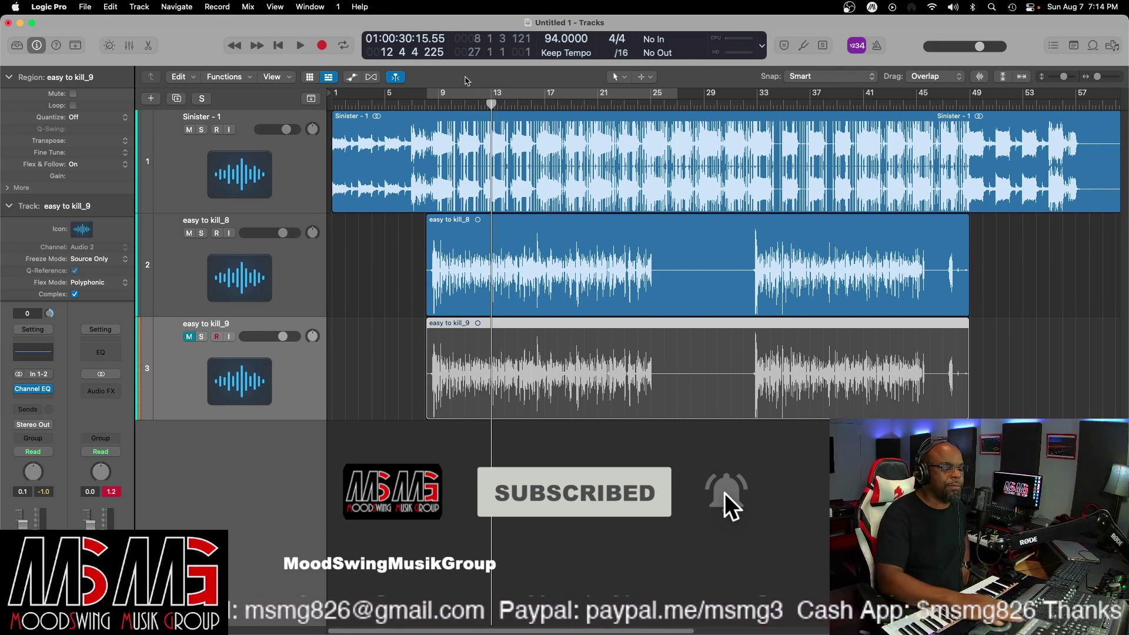
key(Return)
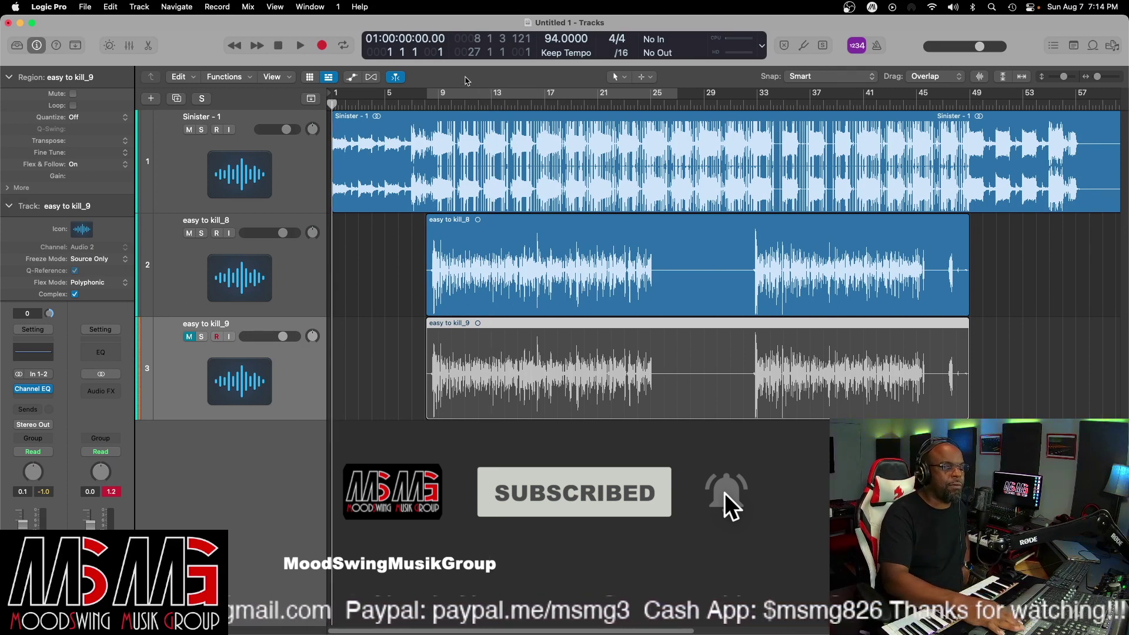